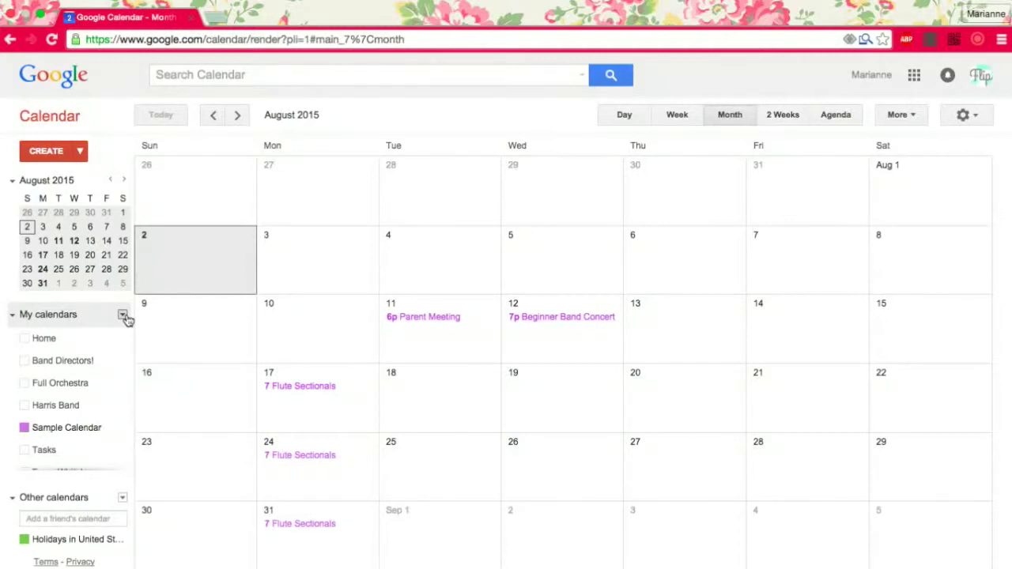
- Choose Create new calendar from the My calendars menu
{"action": "left_click", "coordinate": [123, 316]}
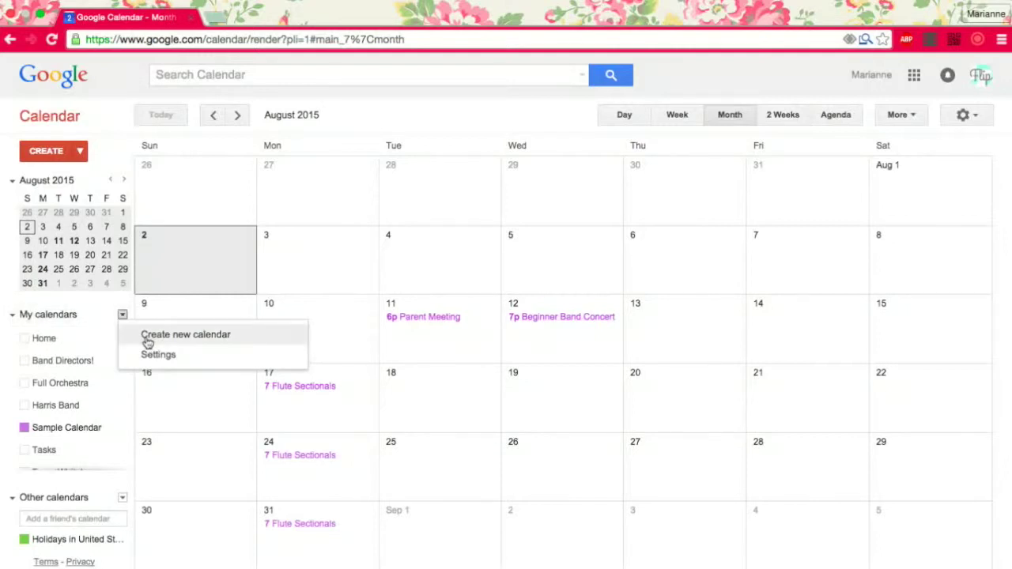
{"action": "left_click", "coordinate": [147, 338]}
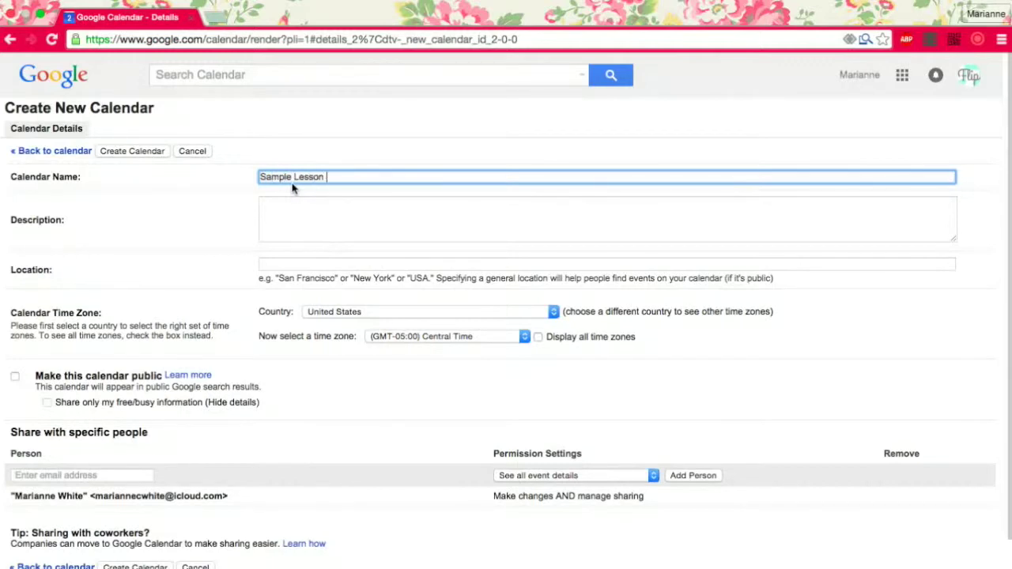
- Enter 'Sample Lesson Plans' as the calendar name and review the sharing permission choices
{"action": "type", "text": "Sample Lesson Plans"}
{"action": "scroll", "coordinate": [207, 323], "scroll_direction": "down", "scroll_amount": 1}
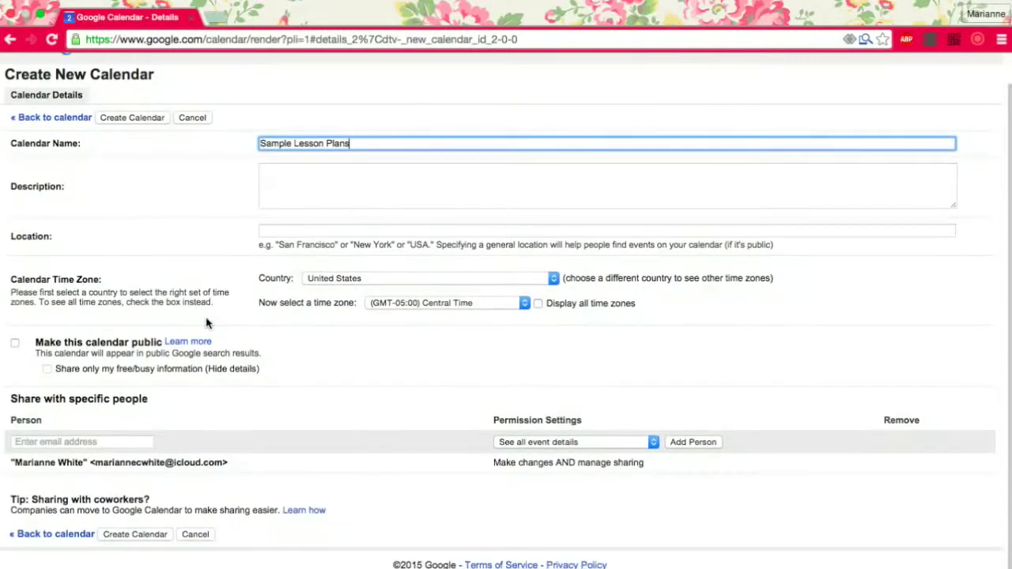
{"action": "left_click", "coordinate": [87, 442]}
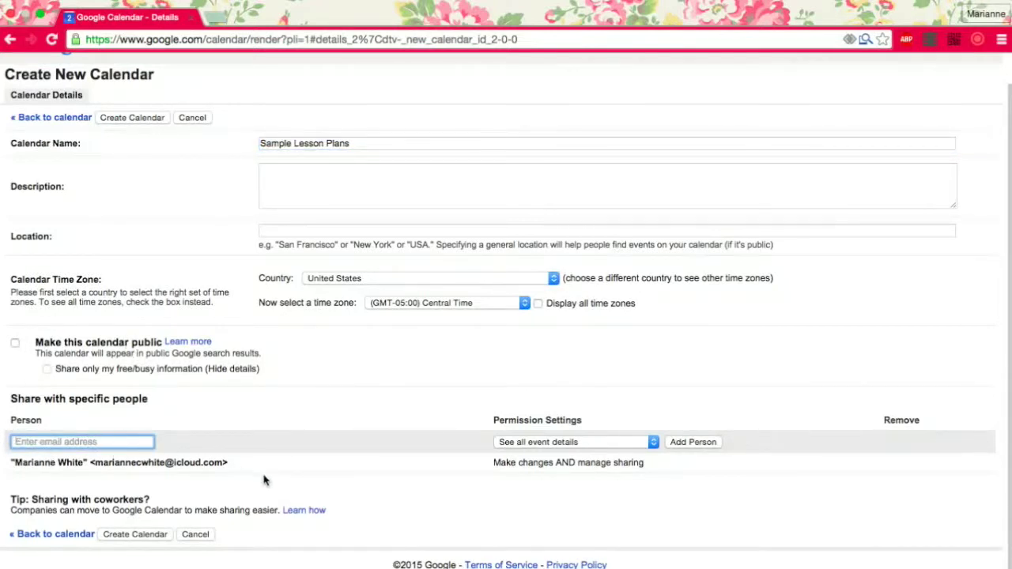
{"action": "left_click", "coordinate": [506, 444]}
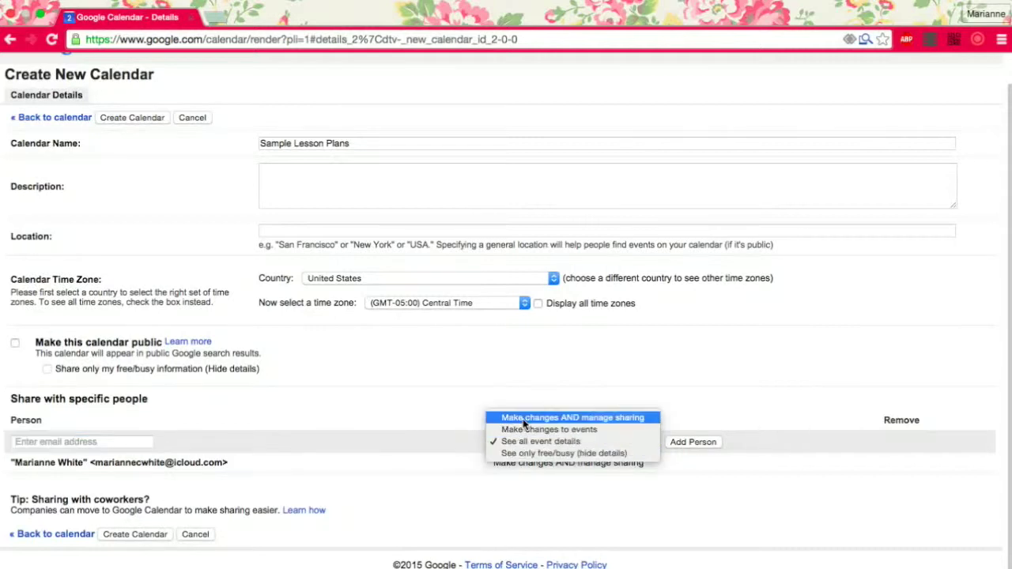
{"action": "left_click", "coordinate": [392, 427]}
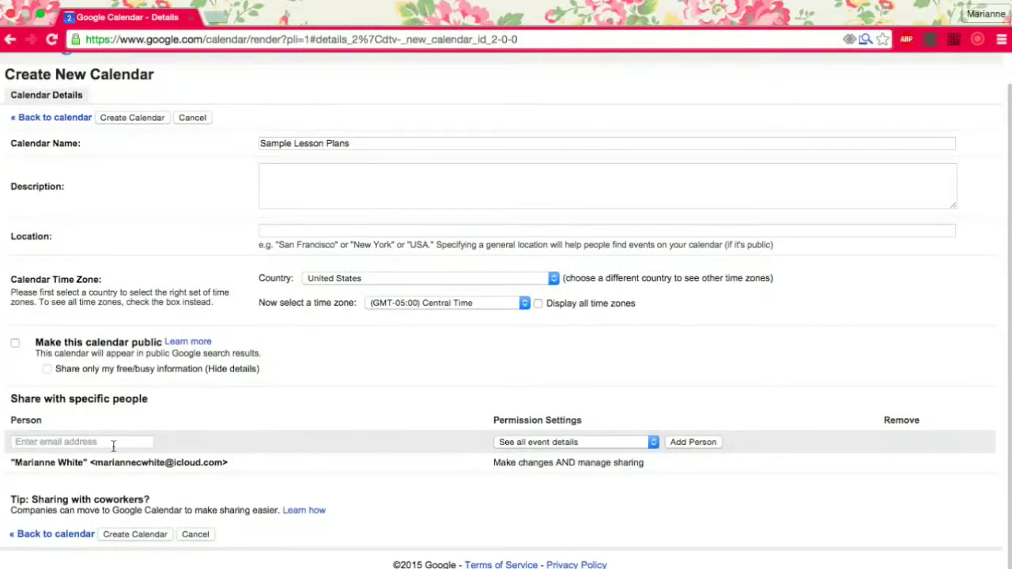
{"action": "left_click", "coordinate": [587, 444]}
{"action": "left_click", "coordinate": [390, 419]}
- Keep sharing at See all event details and create the Sample Lesson Plans calendar
{"action": "left_click", "coordinate": [53, 444]}
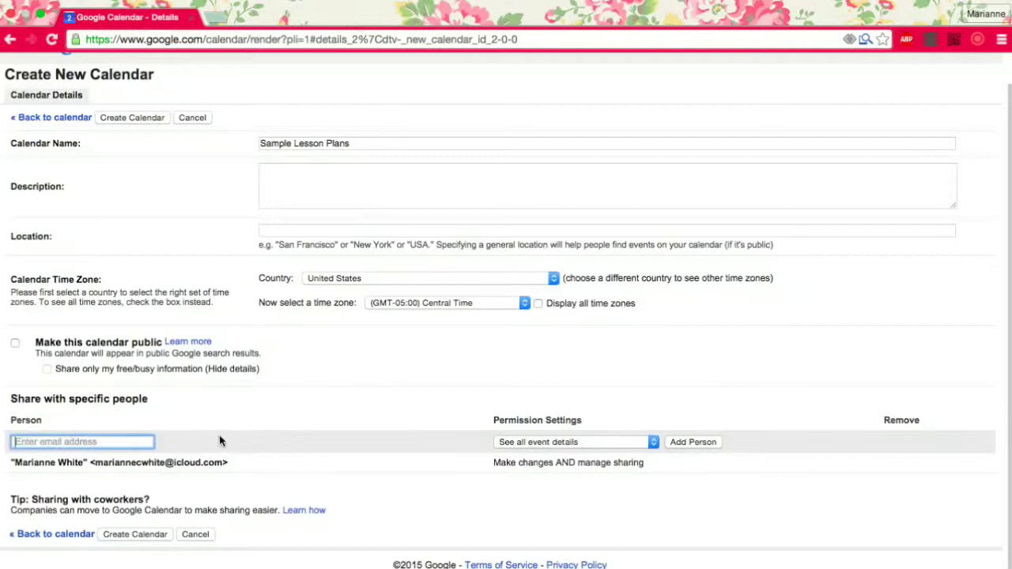
{"action": "left_click", "coordinate": [223, 441]}
{"action": "left_click", "coordinate": [547, 444]}
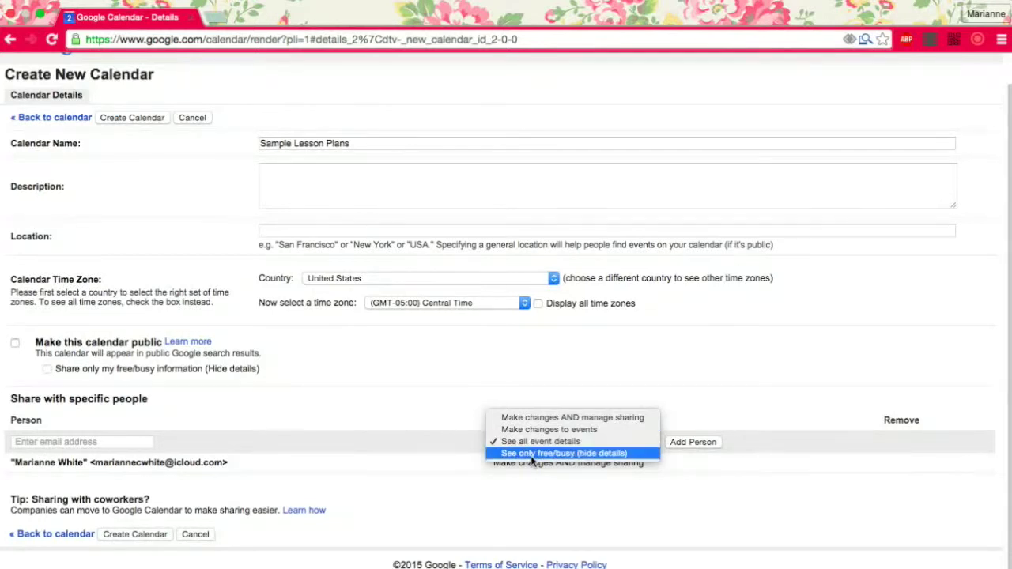
{"action": "left_click", "coordinate": [374, 413]}
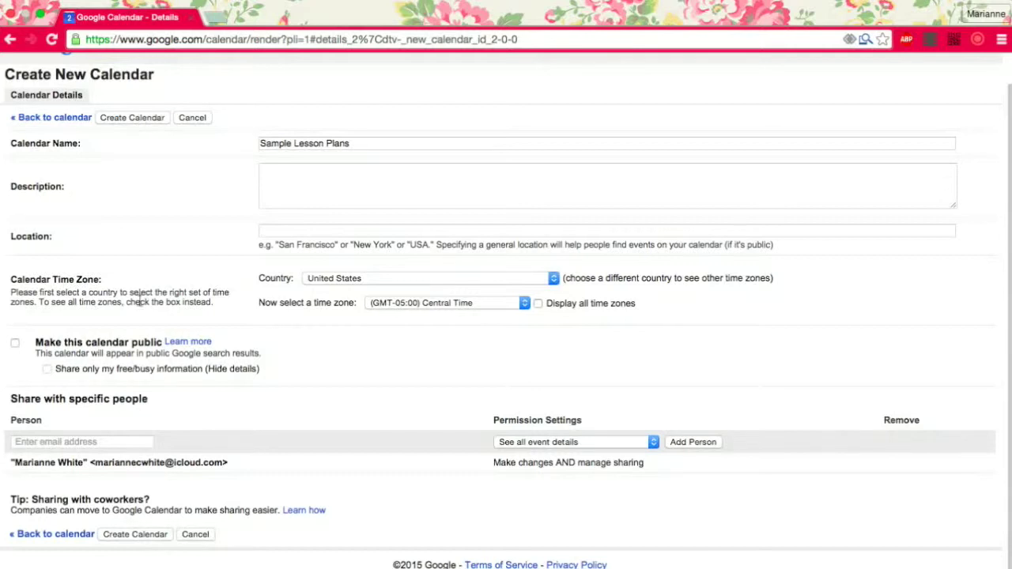
{"action": "left_click", "coordinate": [120, 118]}
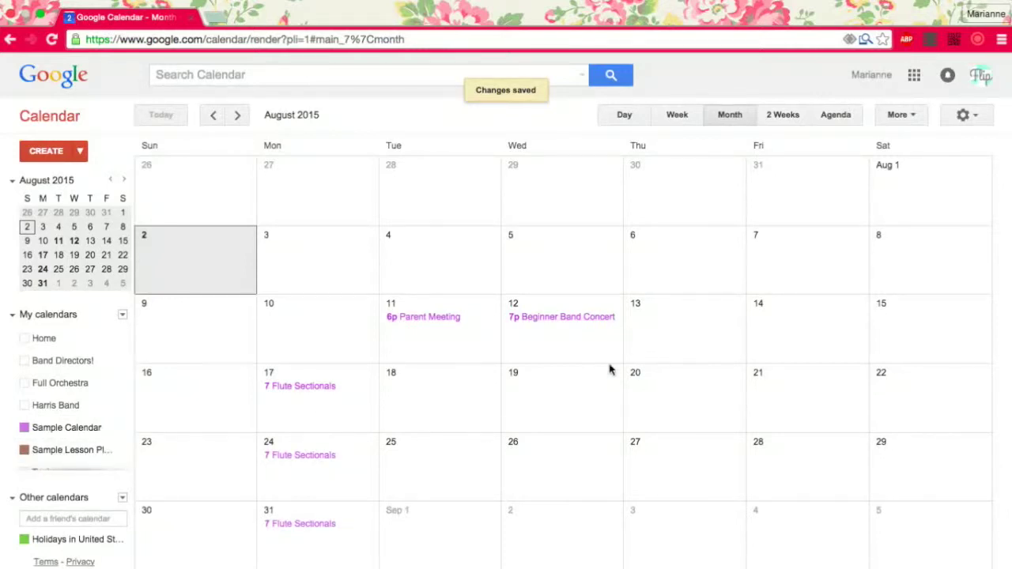
- Create a timed August 17, 10:00–11:00am event titled 'Beginner Percussion'
{"action": "left_click", "coordinate": [287, 415]}
{"action": "left_click", "coordinate": [273, 380]}
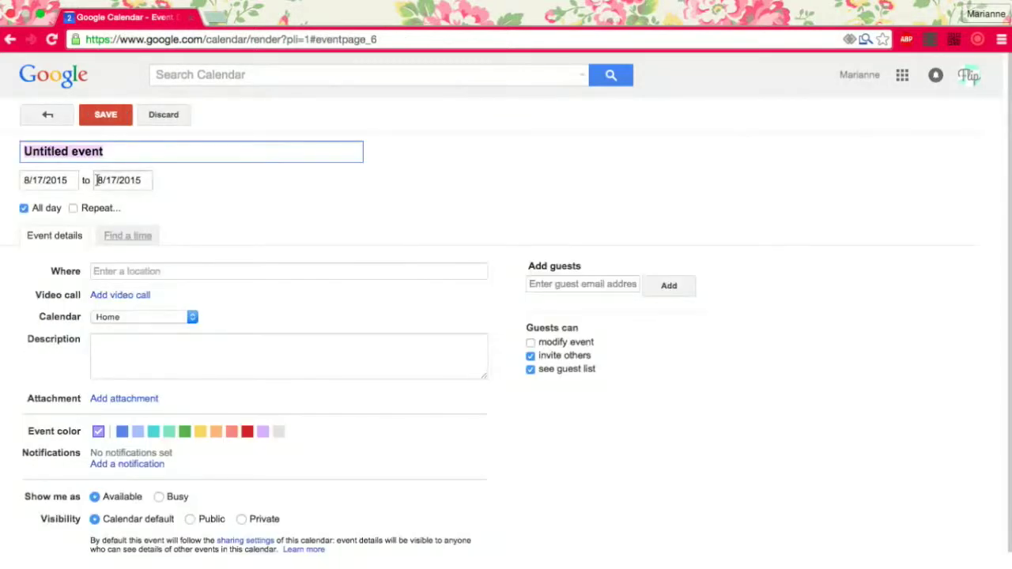
{"action": "left_click", "coordinate": [23, 208]}
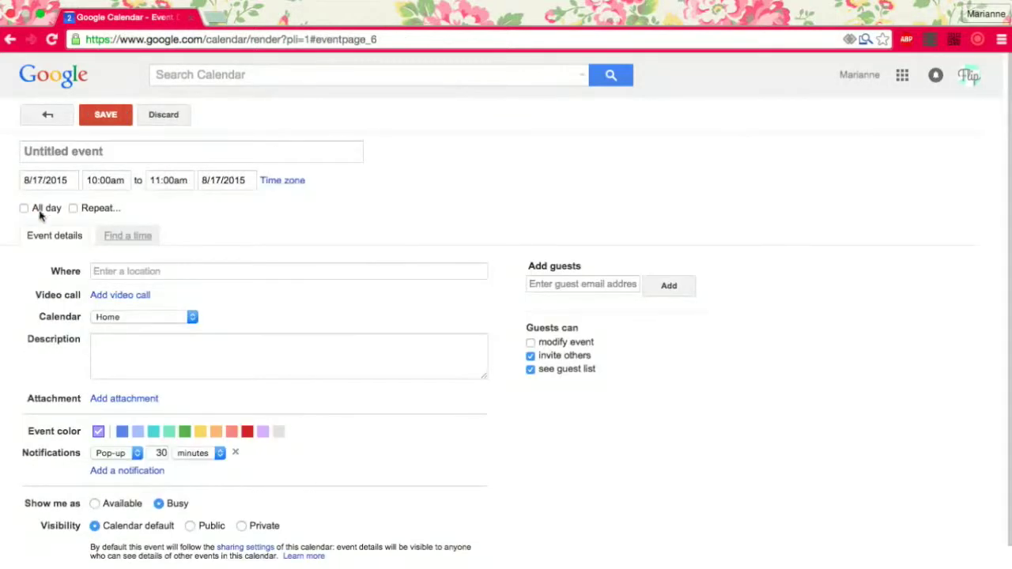
{"action": "left_click", "coordinate": [97, 155]}
{"action": "type", "text": "Beginner Perc"}
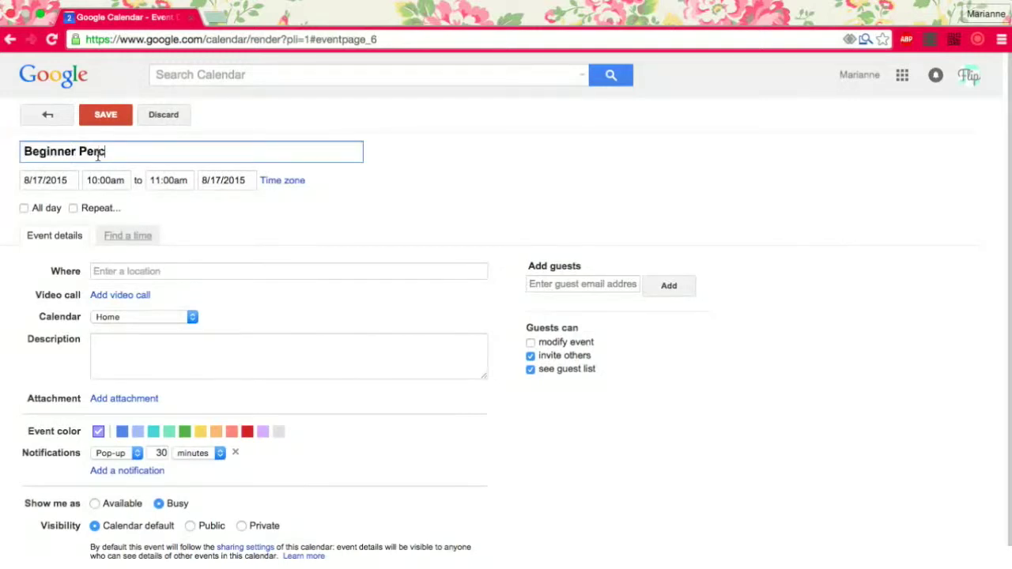
{"action": "type", "text": "ussion"}
{"action": "left_click", "coordinate": [77, 209]}
- Set Beginner Percussion to repeat every weekday, ending December 18, 2015
{"action": "left_click", "coordinate": [77, 210]}
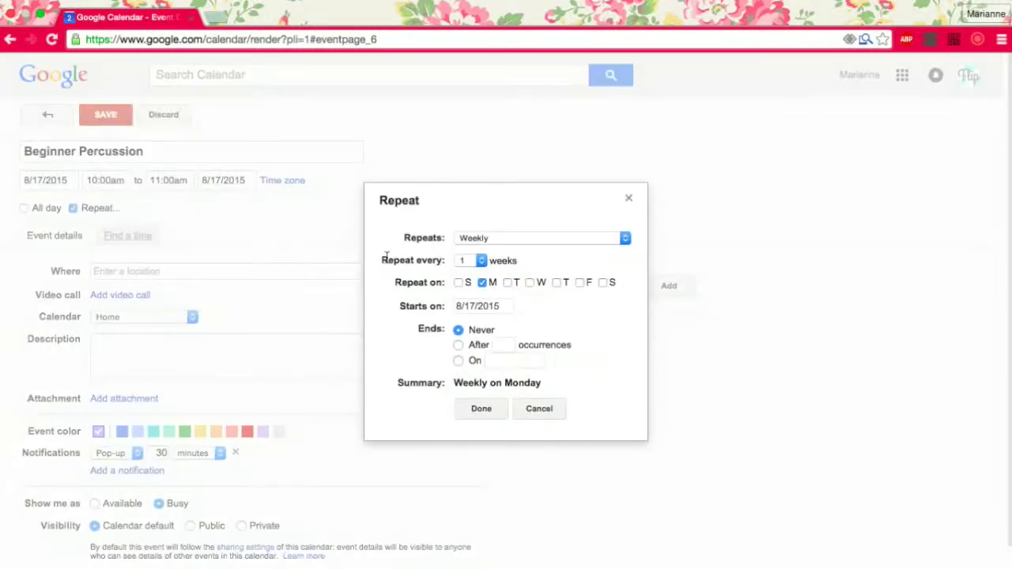
{"action": "left_click", "coordinate": [496, 237]}
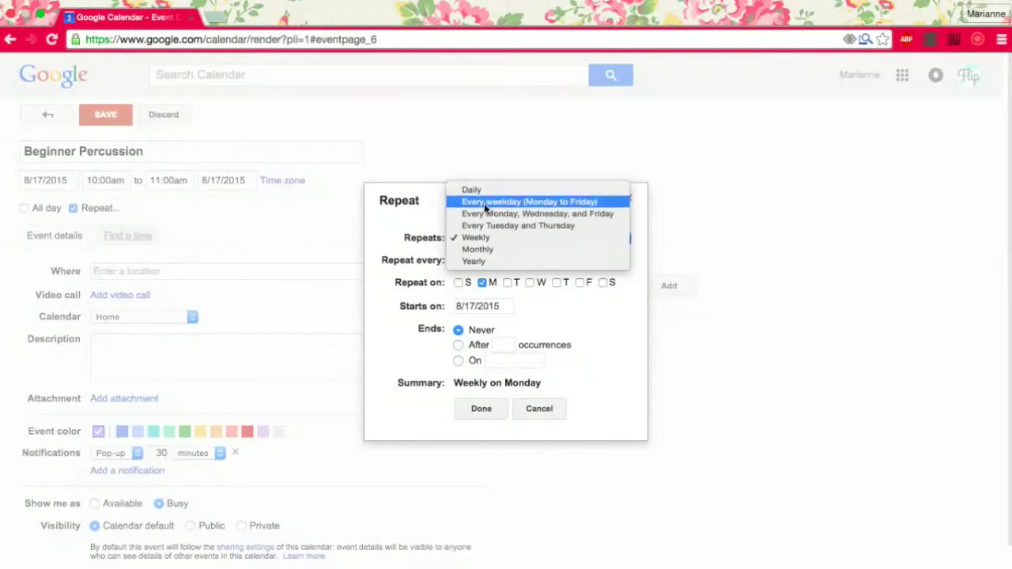
{"action": "left_click", "coordinate": [484, 204]}
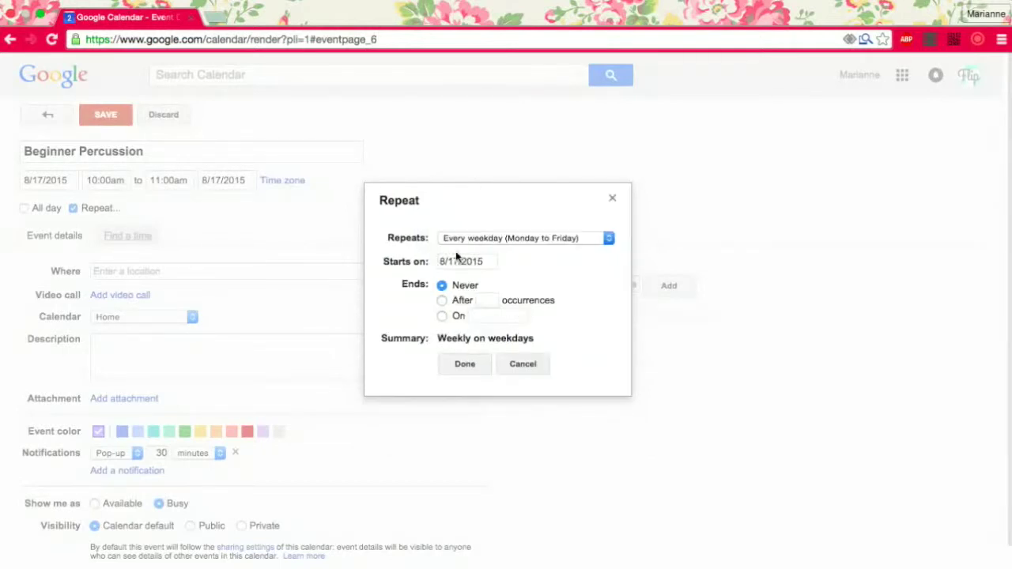
{"action": "left_click", "coordinate": [443, 318]}
{"action": "left_click", "coordinate": [515, 315]}
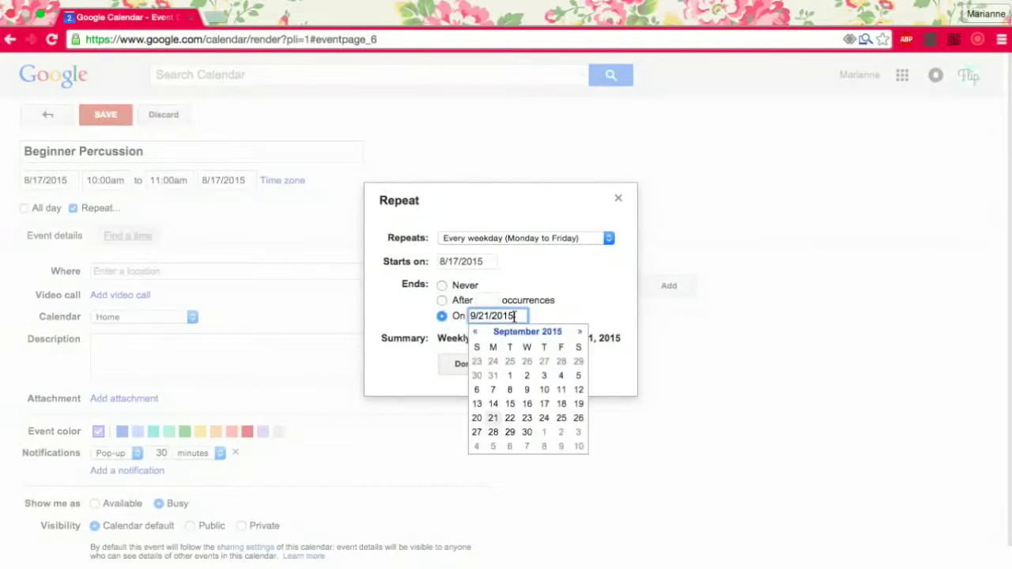
{"action": "left_click", "coordinate": [580, 333]}
{"action": "left_click", "coordinate": [580, 333]}
{"action": "left_click", "coordinate": [580, 333]}
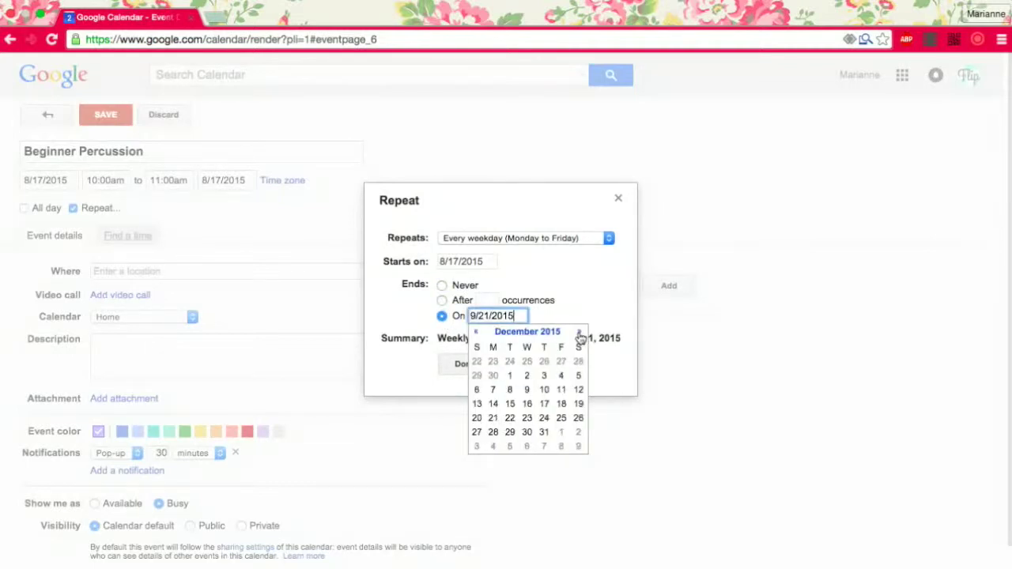
{"action": "left_click", "coordinate": [561, 405]}
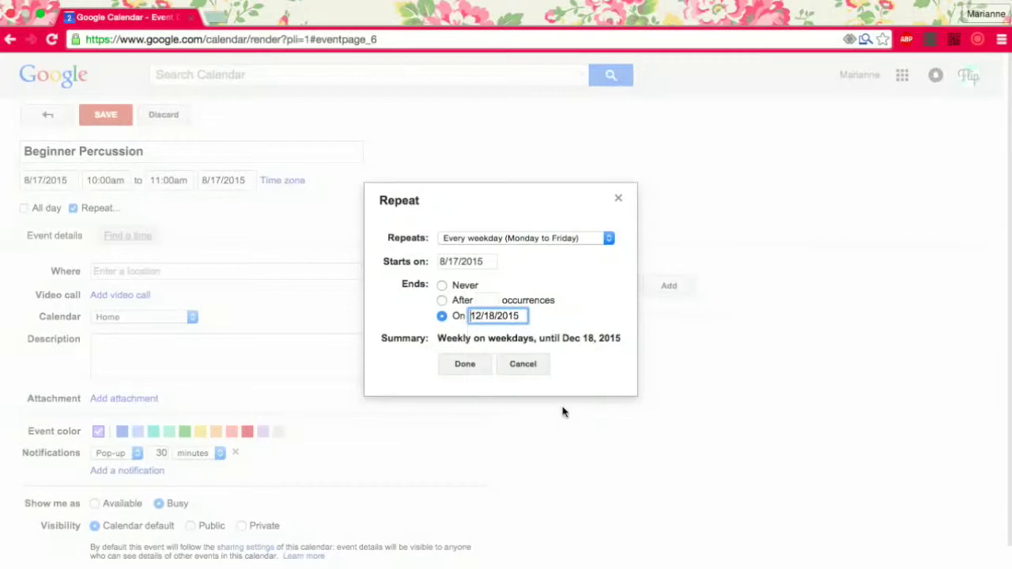
- Confirm the weekday repeat settings and save the Beginner Percussion event
{"action": "left_click", "coordinate": [480, 365]}
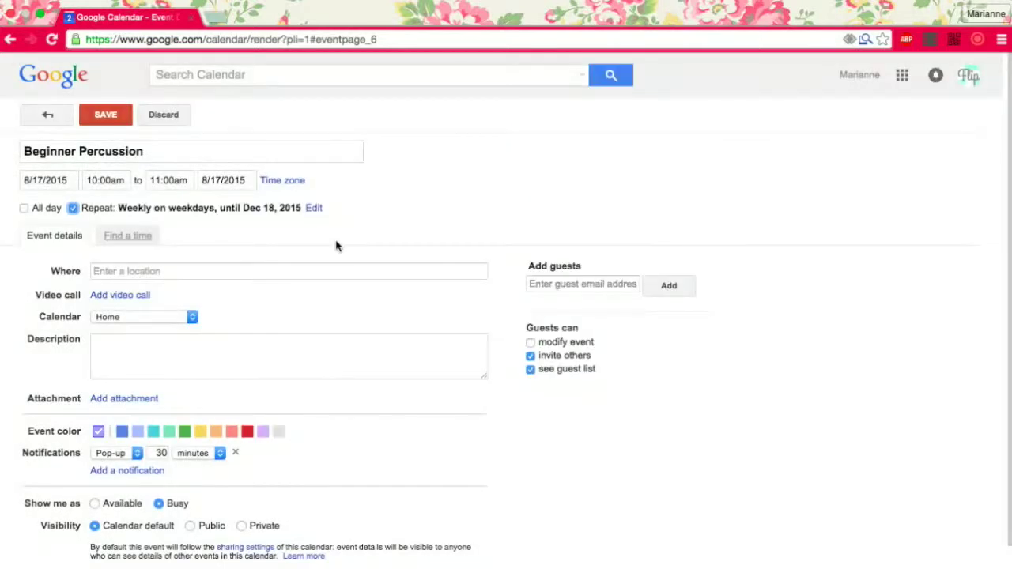
{"action": "left_click", "coordinate": [111, 117]}
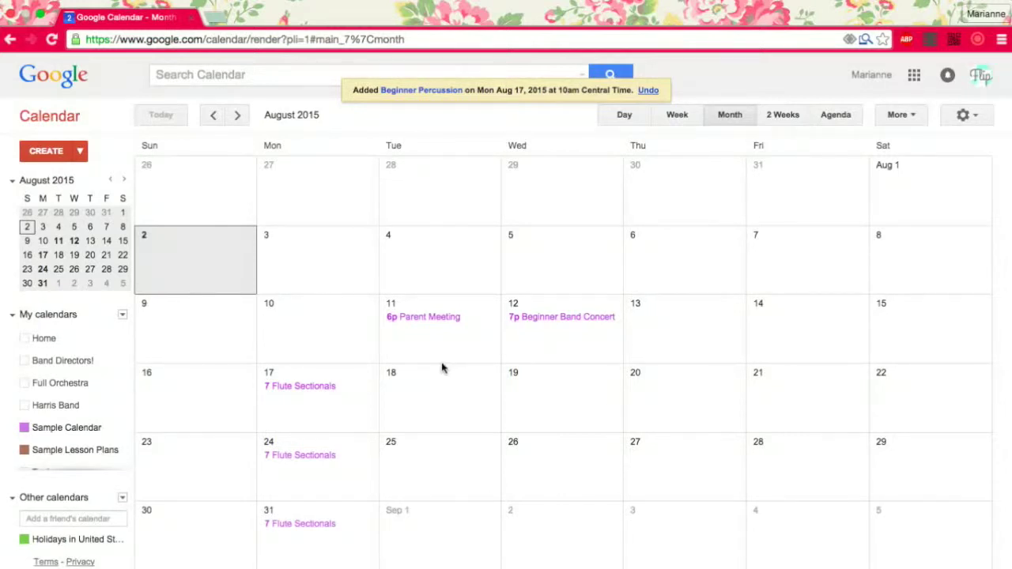
{"action": "left_click", "coordinate": [316, 412]}
- Move Beginner Percussion from the Home calendar to Sample Lesson Plans, then hide Home's events
{"action": "left_click", "coordinate": [220, 415]}
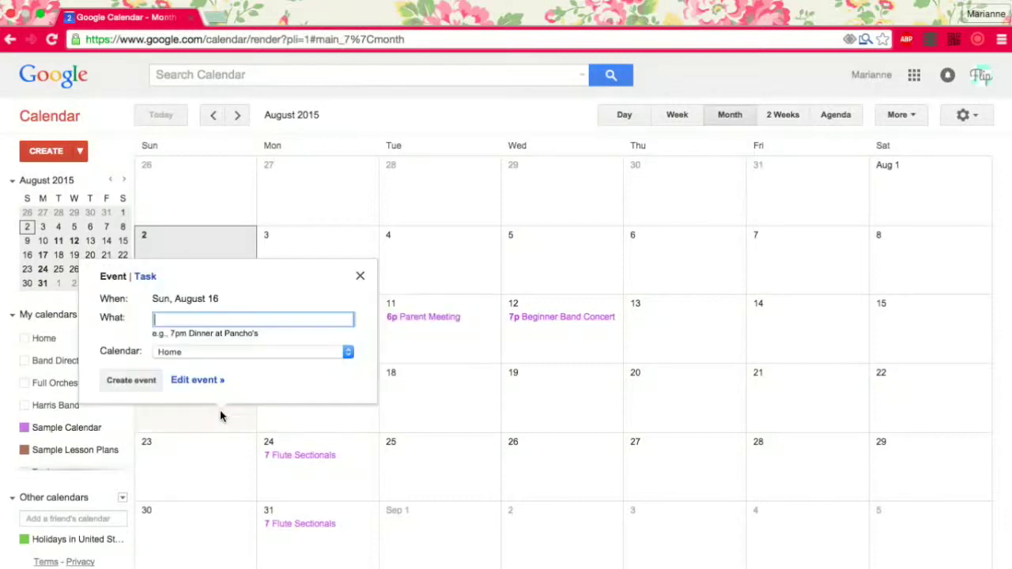
{"action": "left_click", "coordinate": [28, 344]}
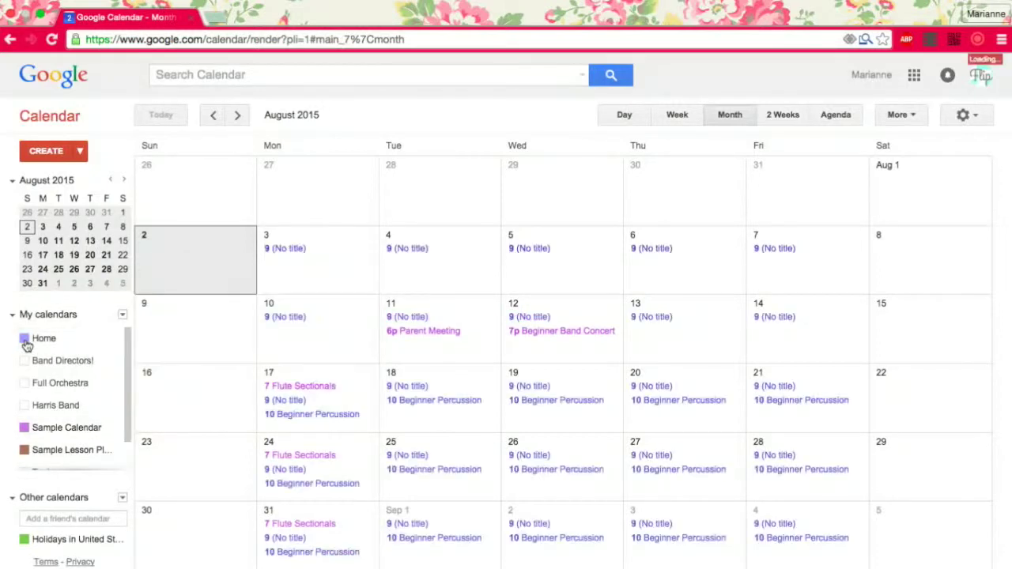
{"action": "double_click", "coordinate": [299, 415]}
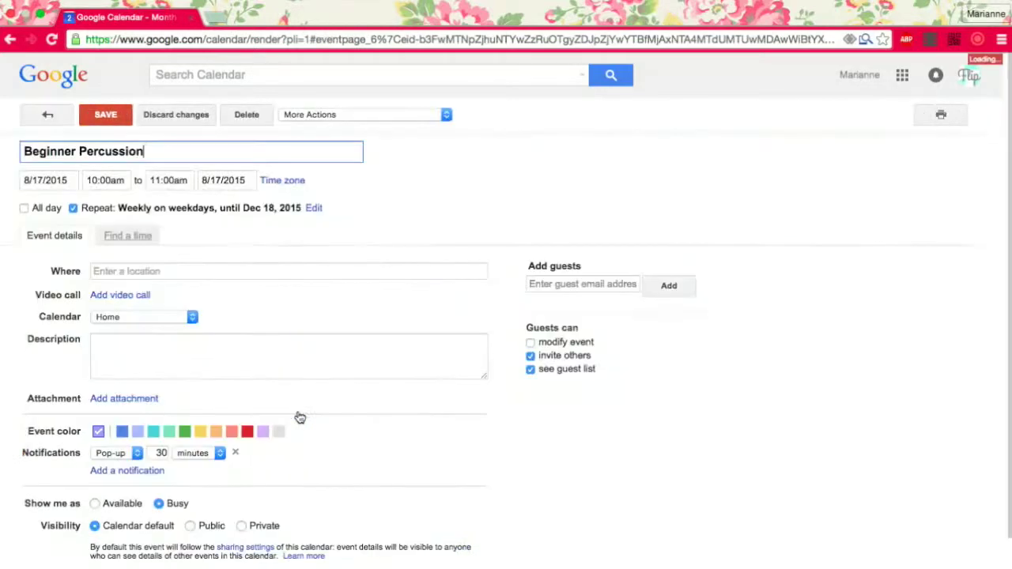
{"action": "left_click", "coordinate": [107, 316]}
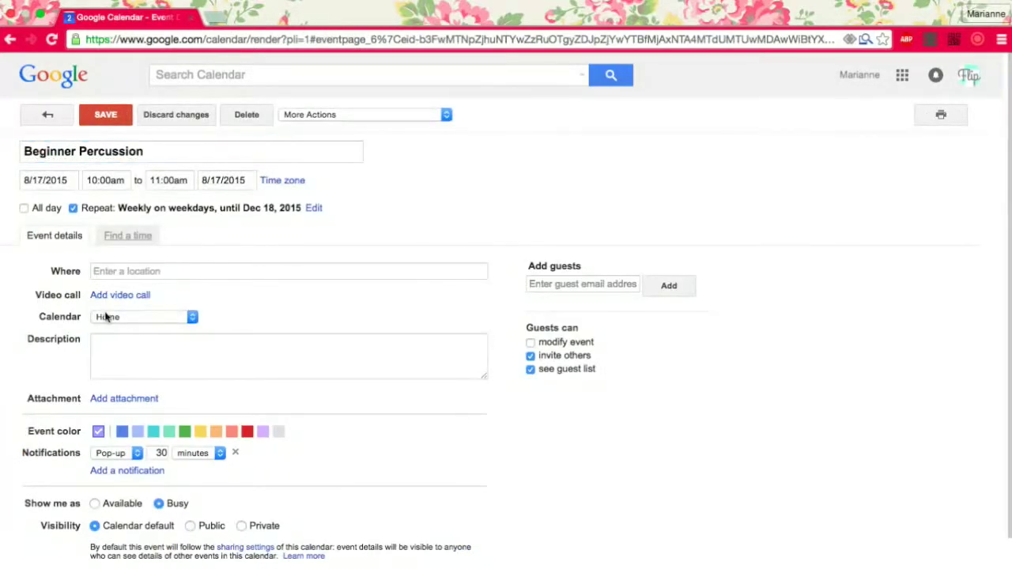
{"action": "left_click", "coordinate": [124, 377]}
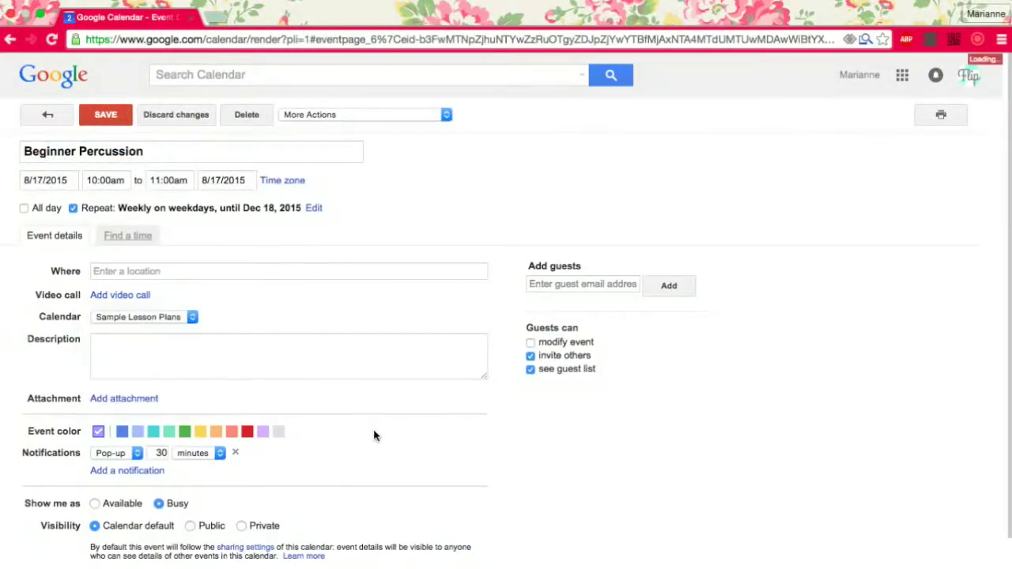
{"action": "left_click", "coordinate": [105, 114]}
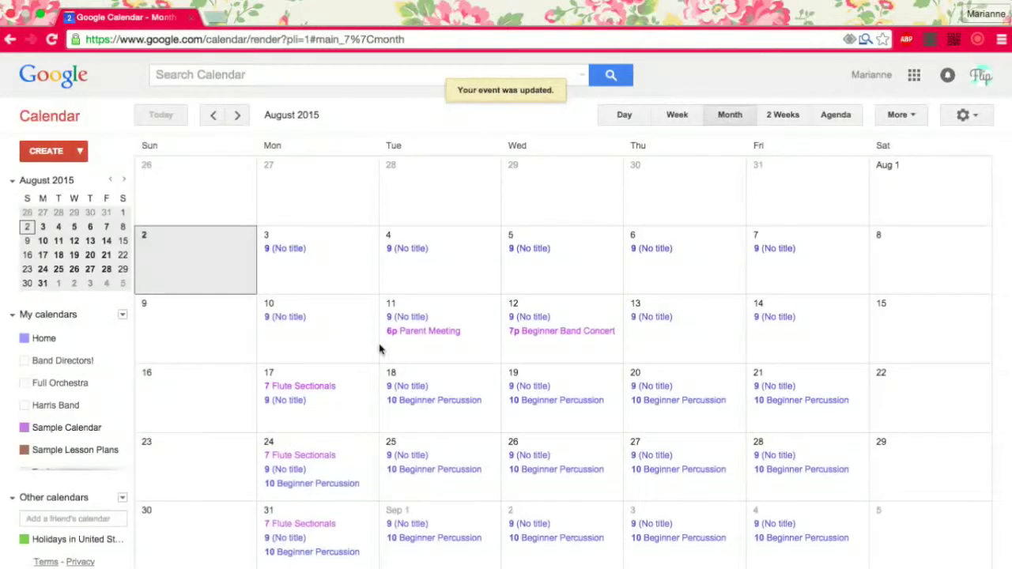
{"action": "left_click", "coordinate": [25, 340]}
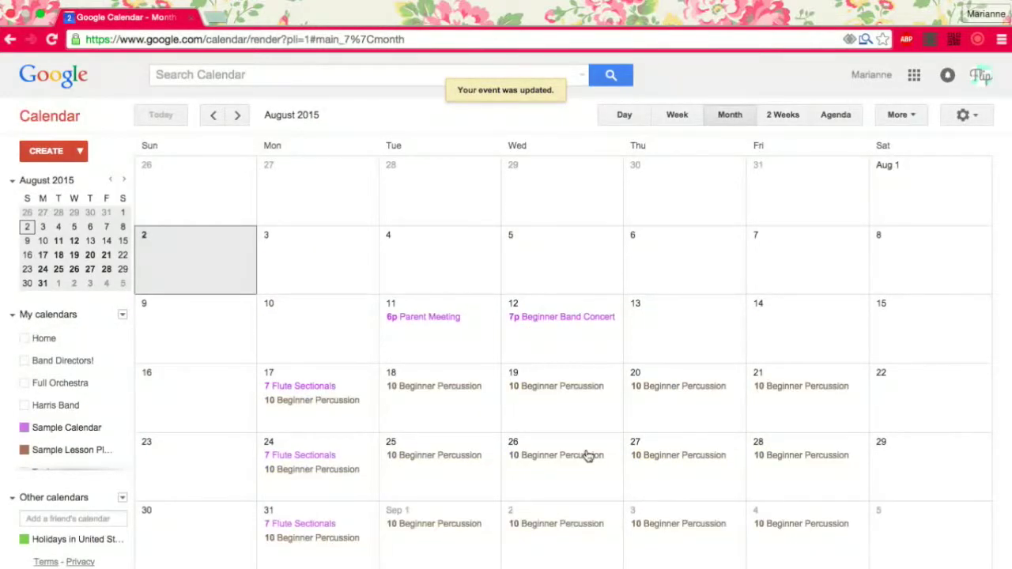
{"action": "left_click", "coordinate": [339, 404]}
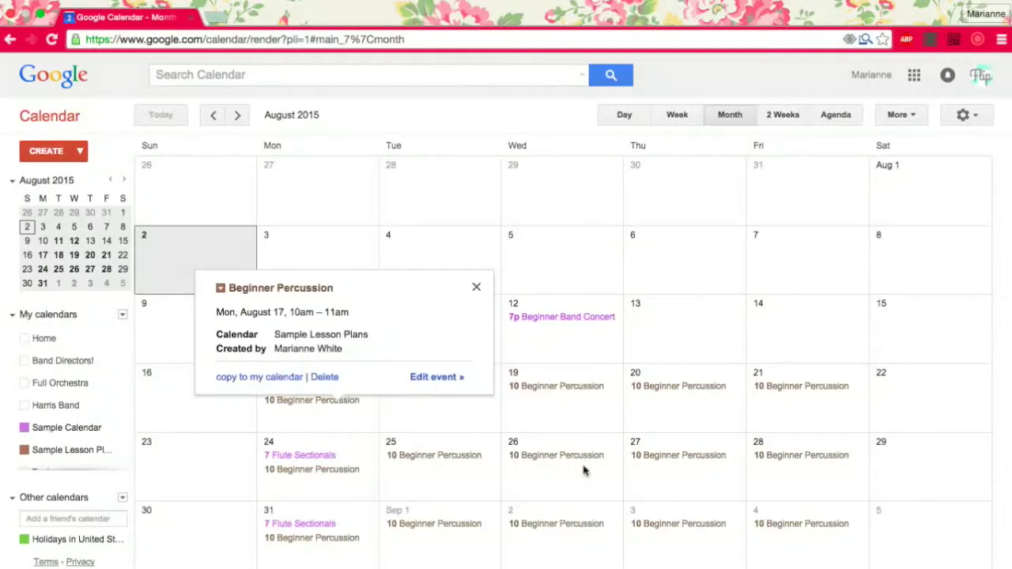
- Open the Beginner Percussion edit page and start adding an attachment to its description
{"action": "left_click", "coordinate": [436, 378]}
{"action": "left_click", "coordinate": [182, 377]}
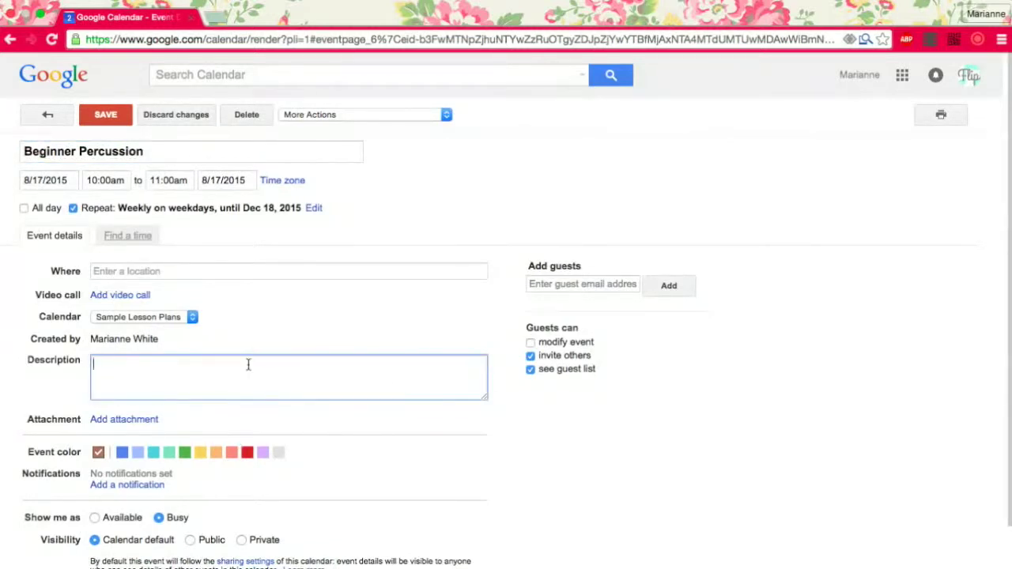
{"action": "left_click", "coordinate": [114, 423]}
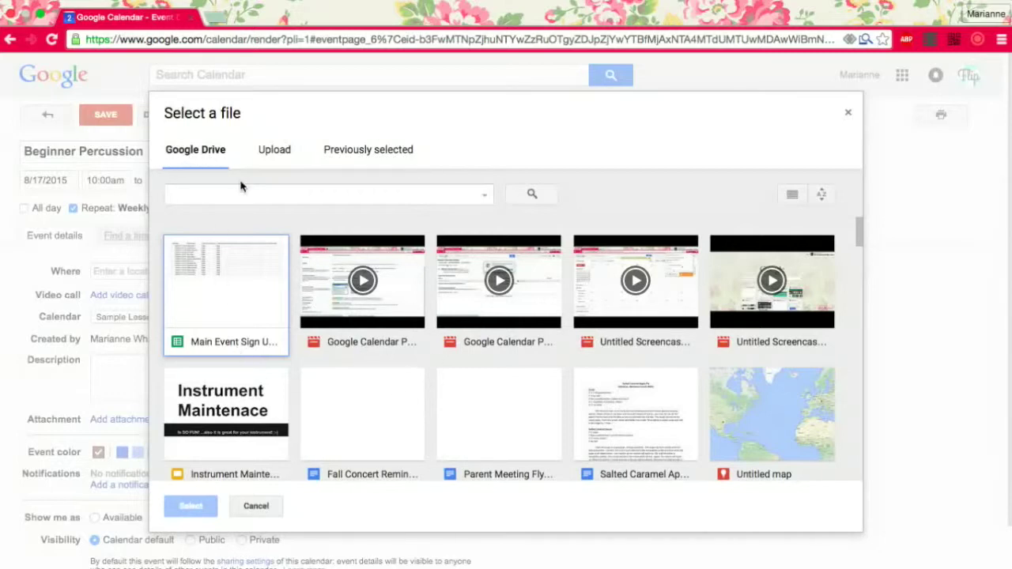
- Attach 'Instrument Maintenance Presentation' from the previously selected files
{"action": "left_click", "coordinate": [273, 149]}
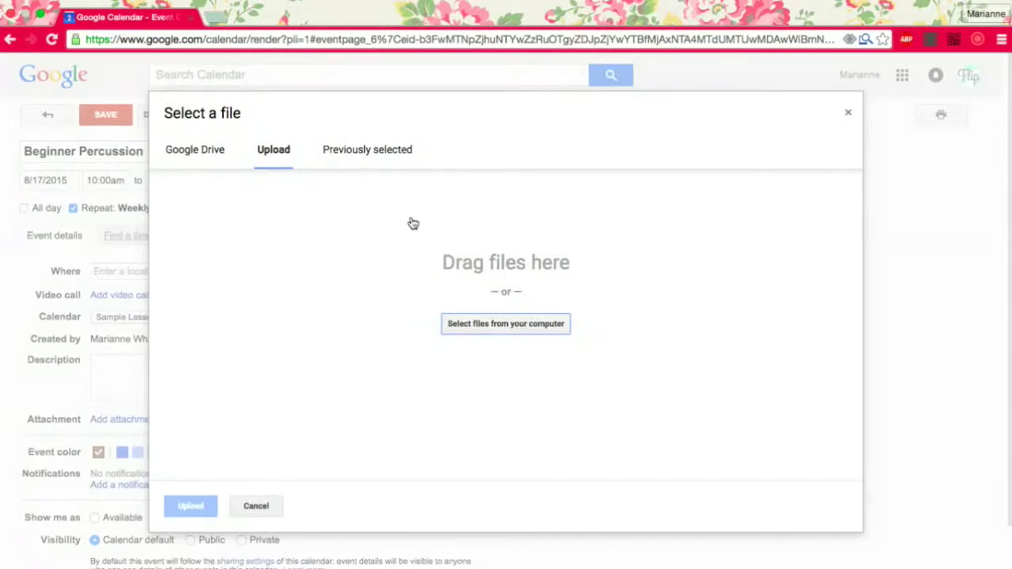
{"action": "left_click", "coordinate": [362, 153]}
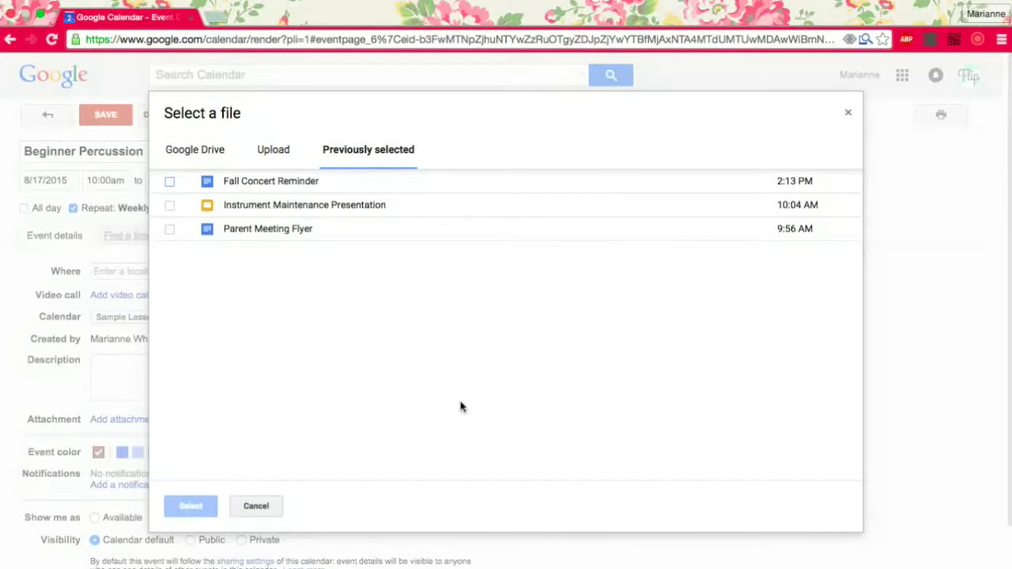
{"action": "left_click", "coordinate": [228, 207]}
{"action": "left_click", "coordinate": [191, 506]}
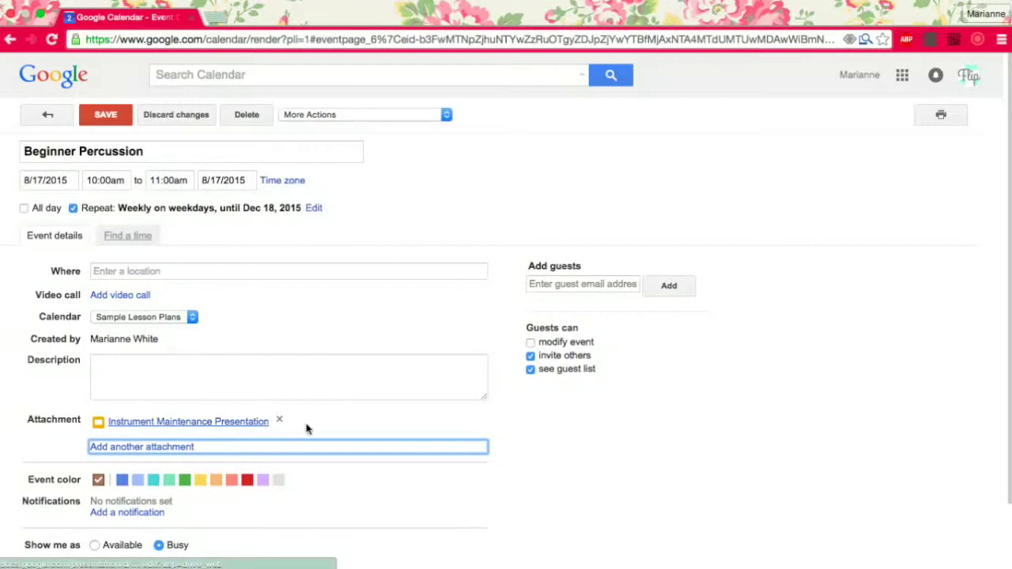
{"action": "left_click", "coordinate": [168, 362]}
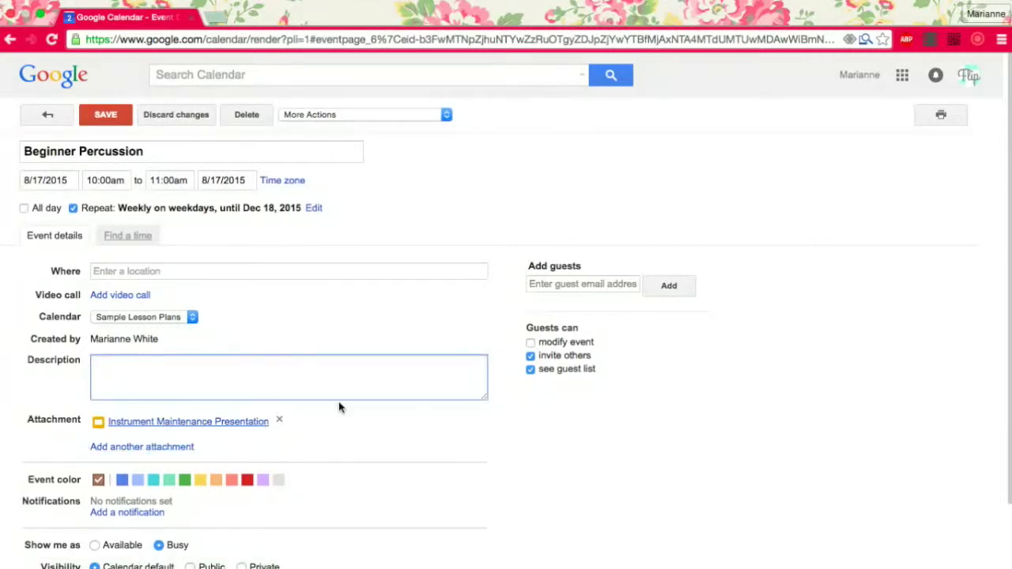
- Save the attachment change for only the August 17 occurrence
{"action": "left_click", "coordinate": [568, 286]}
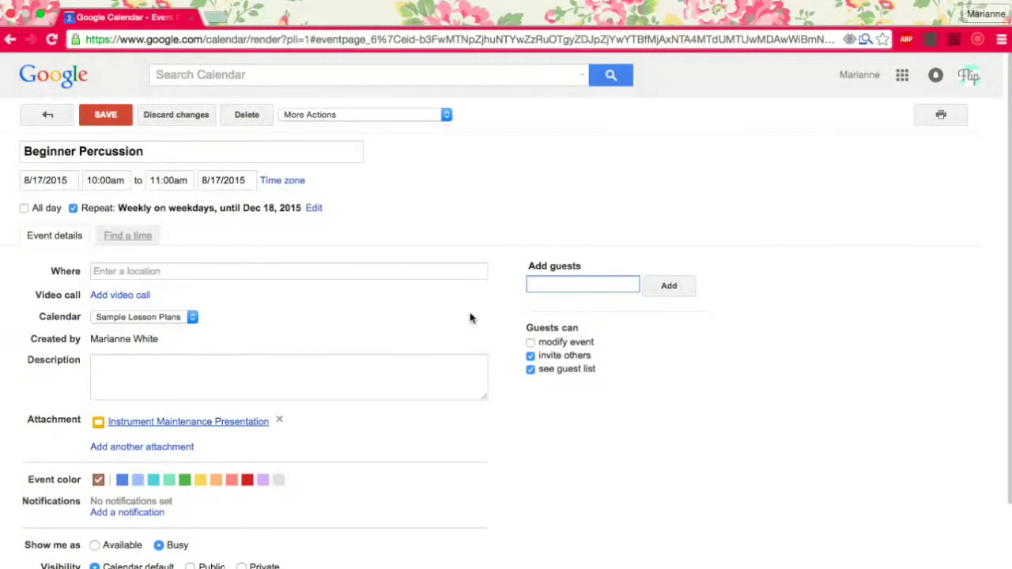
{"action": "left_click", "coordinate": [222, 360]}
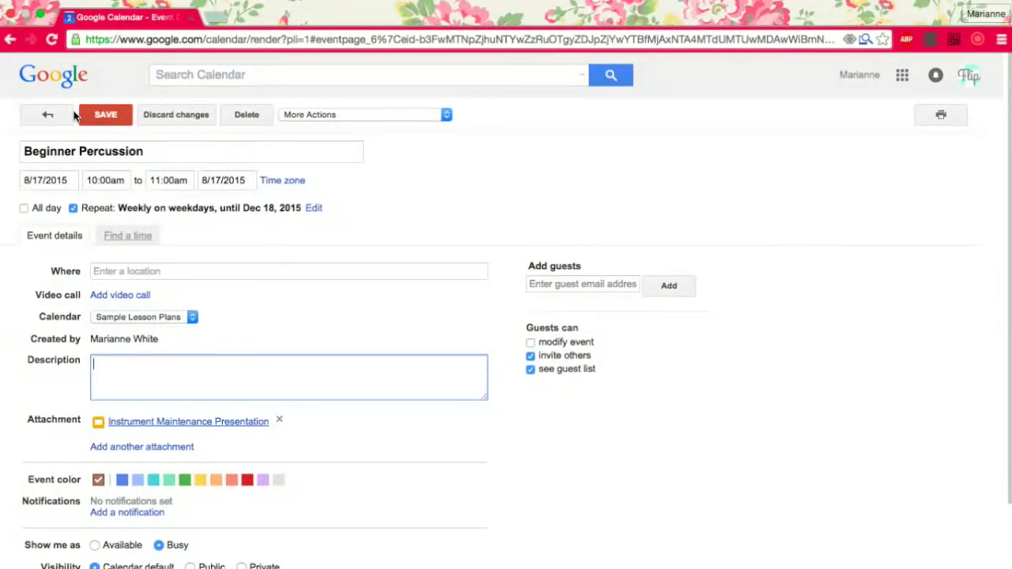
{"action": "left_click", "coordinate": [105, 117]}
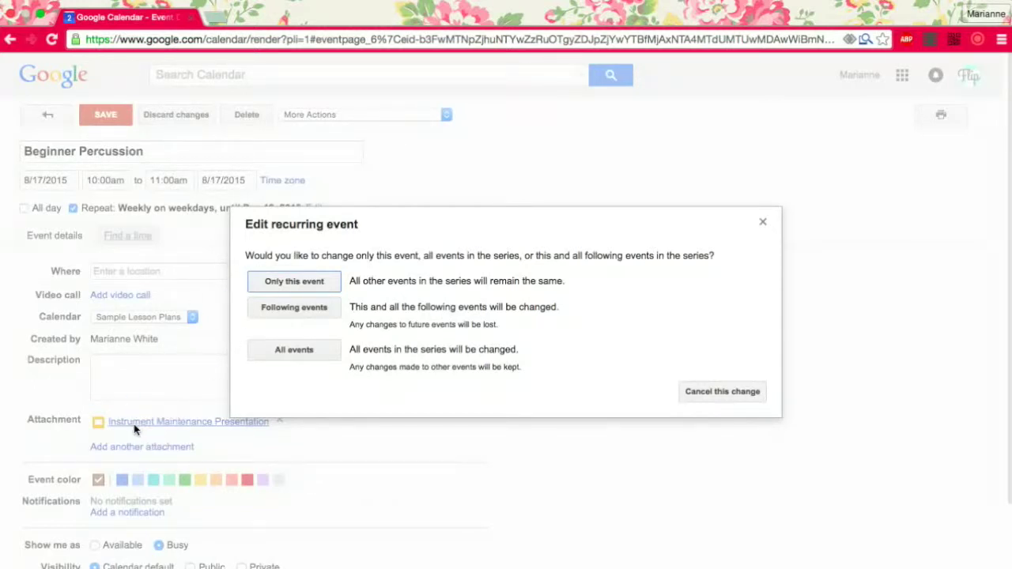
{"action": "left_click", "coordinate": [291, 284]}
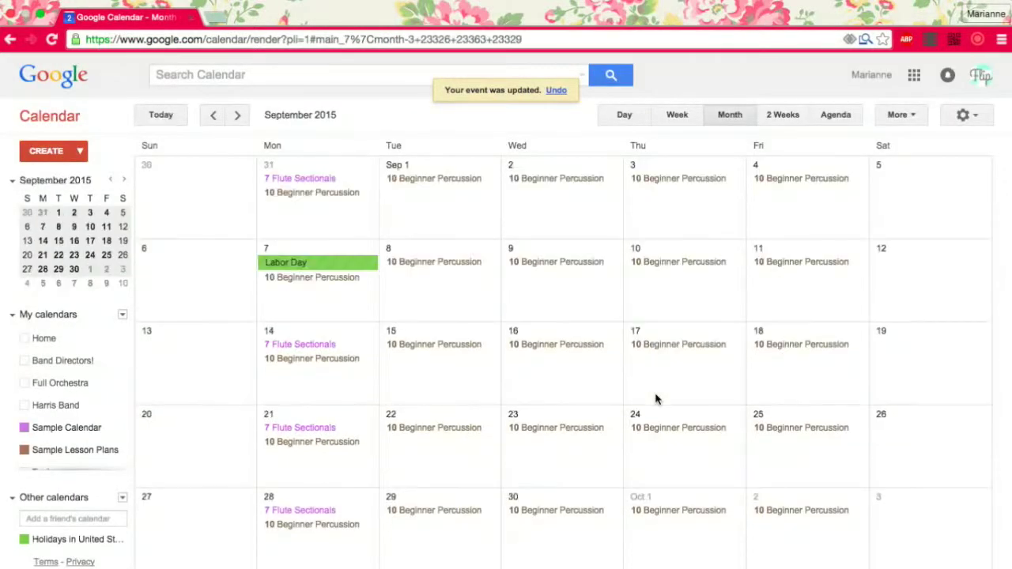
- Delete only the September 7 Labor Day occurrence of Beginner Percussion
{"action": "left_click", "coordinate": [330, 280]}
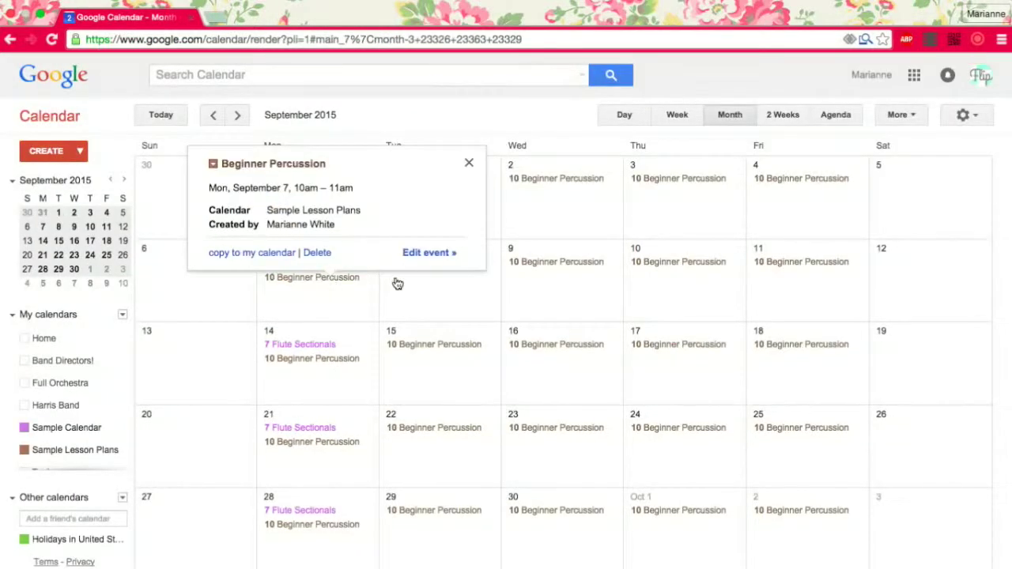
{"action": "left_click", "coordinate": [316, 254]}
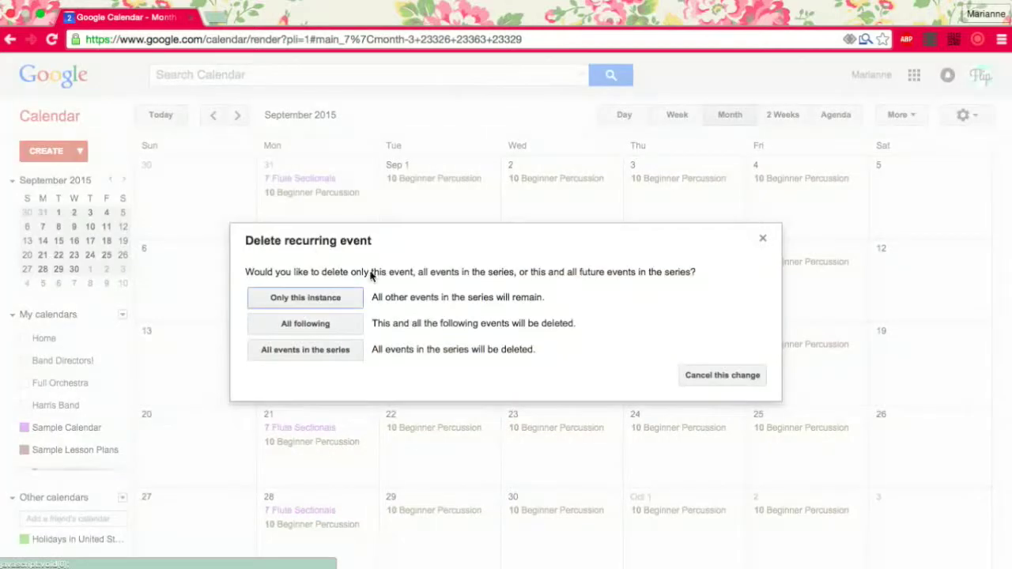
{"action": "left_click", "coordinate": [289, 298]}
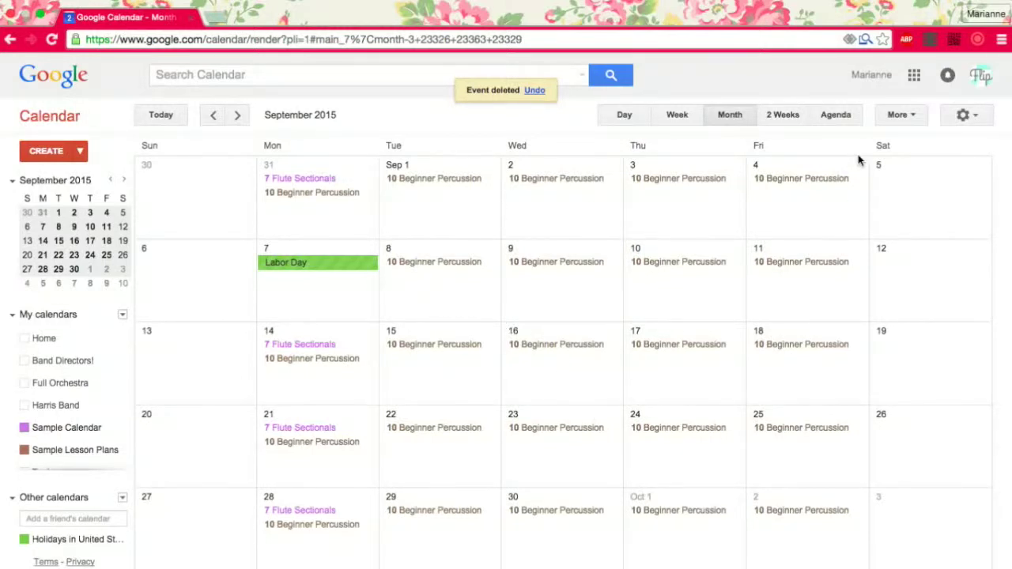
{"action": "left_click", "coordinate": [978, 44]}
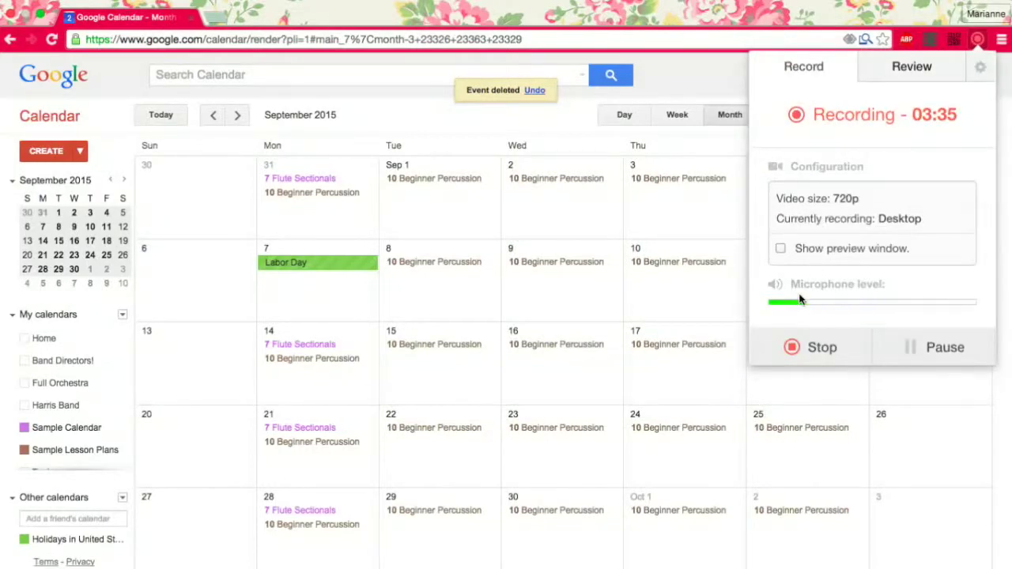